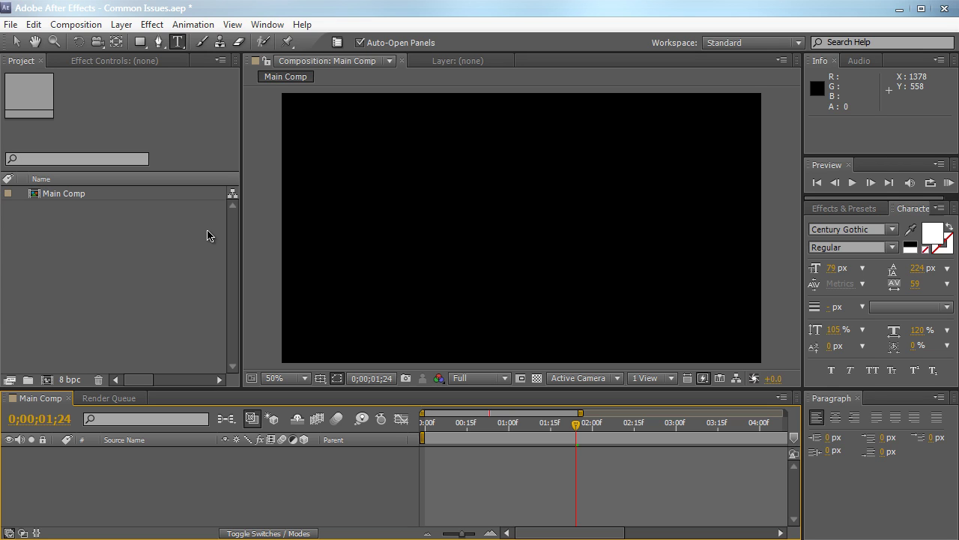
Add a white CREATIVEDOJO.NET text layer to Main Comp and drag it left into the frame.
{"action": "left_click", "coordinate": [207, 235]}
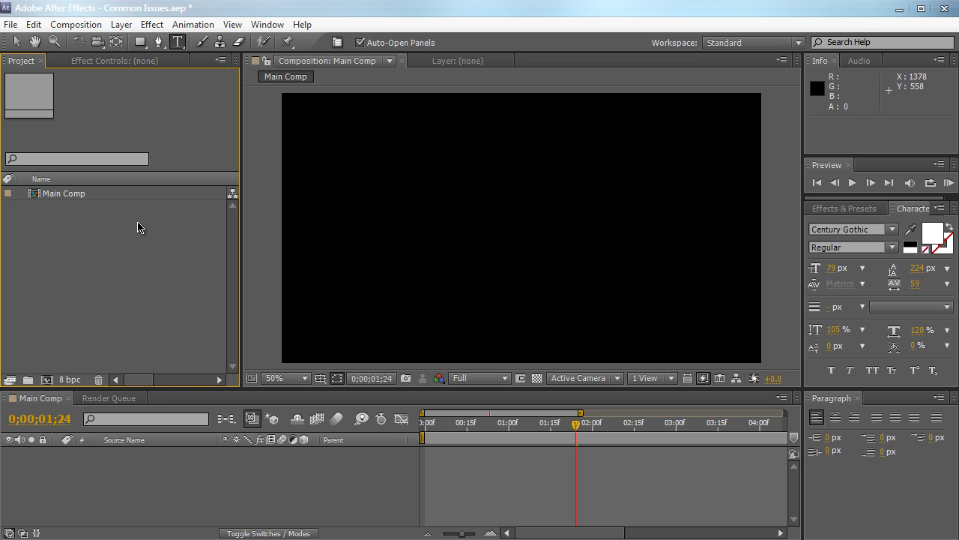
{"action": "left_click", "coordinate": [120, 24]}
{"action": "mouse_move", "coordinate": [139, 42]}
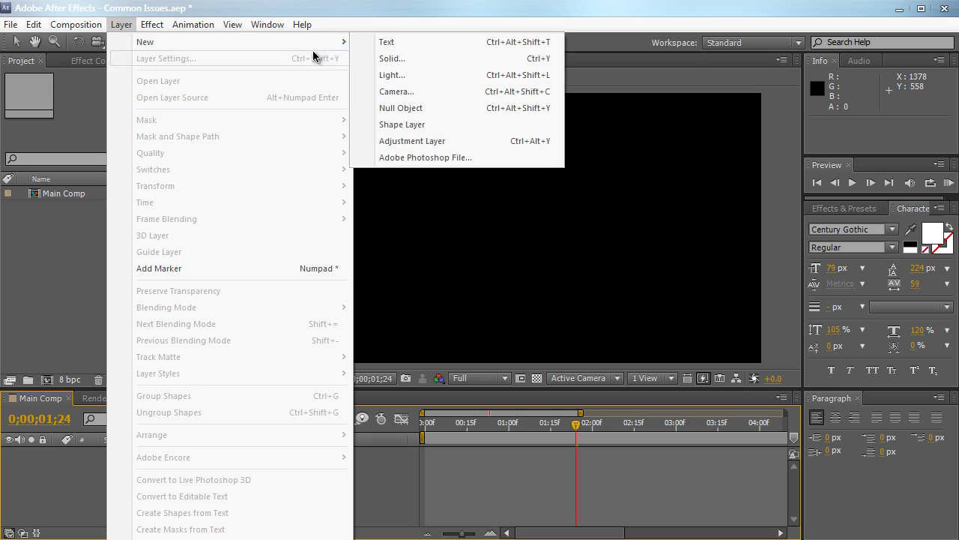
{"action": "left_click", "coordinate": [375, 42]}
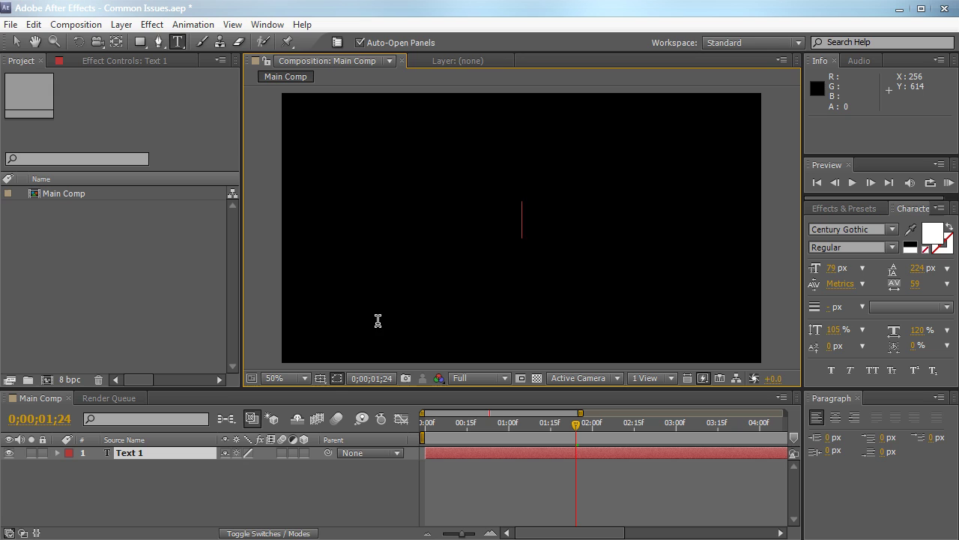
{"action": "type", "text": "CREATIVEDO"}
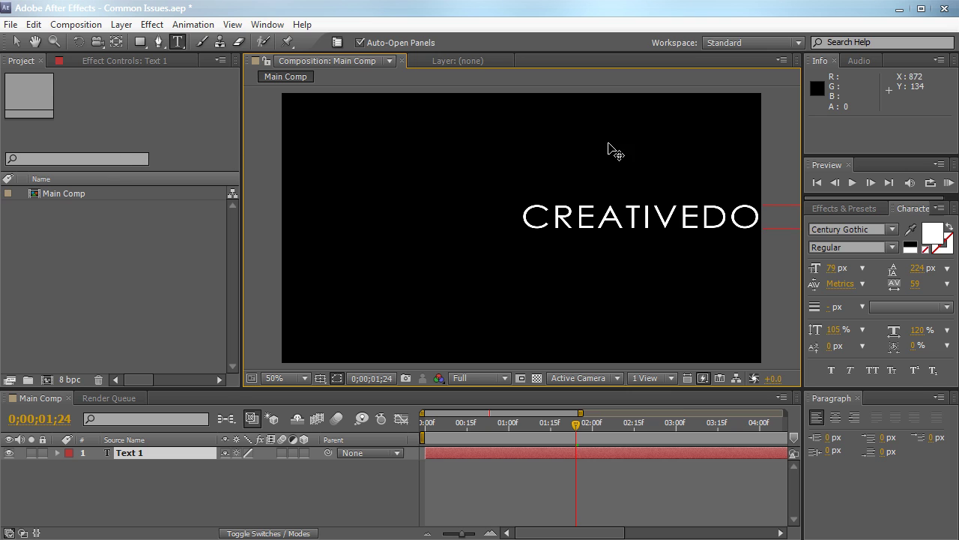
{"action": "left_click", "coordinate": [16, 42]}
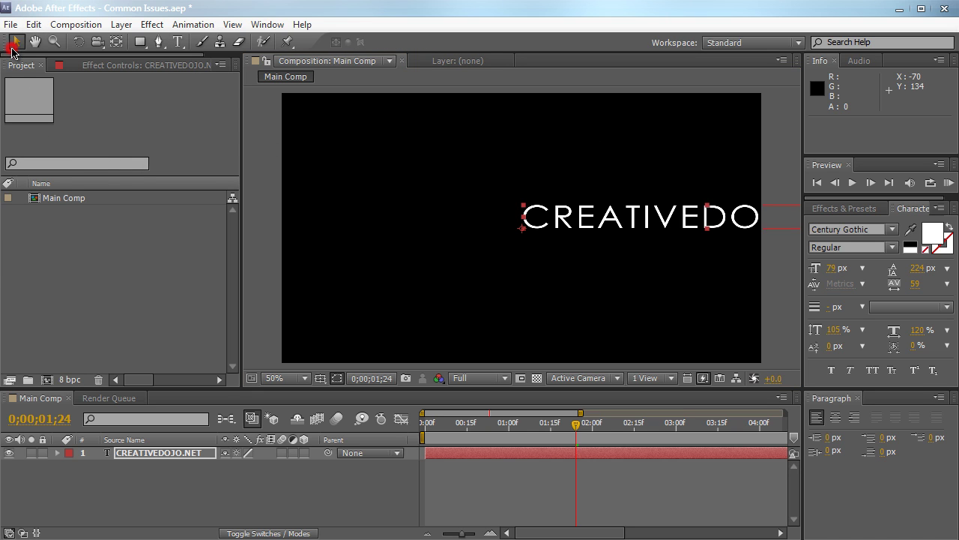
{"action": "left_click_drag", "start_coordinate": [697, 219], "coordinate": [515, 221]}
Show the title/action safe guides and centre the text's anchor point with Pan Behind.
{"action": "left_click", "coordinate": [336, 378]}
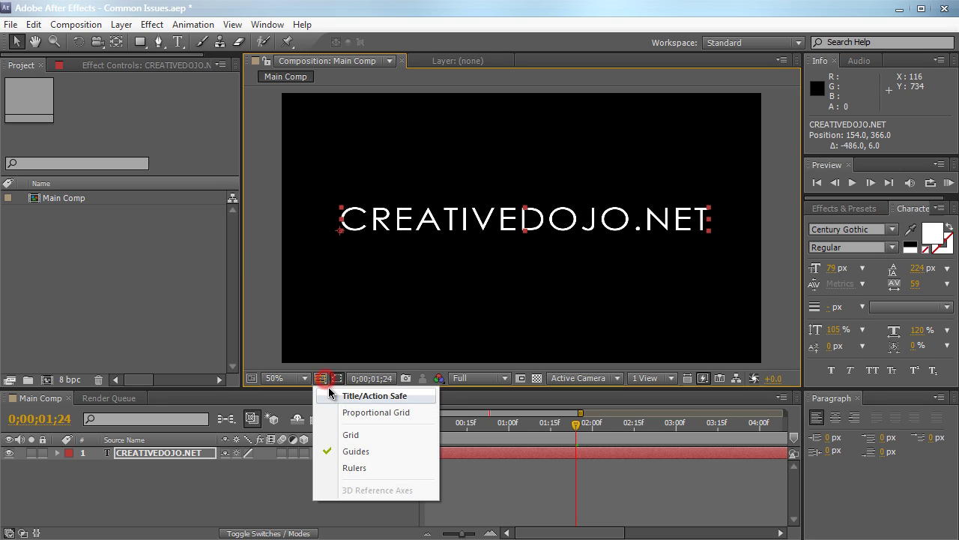
{"action": "left_click", "coordinate": [346, 394]}
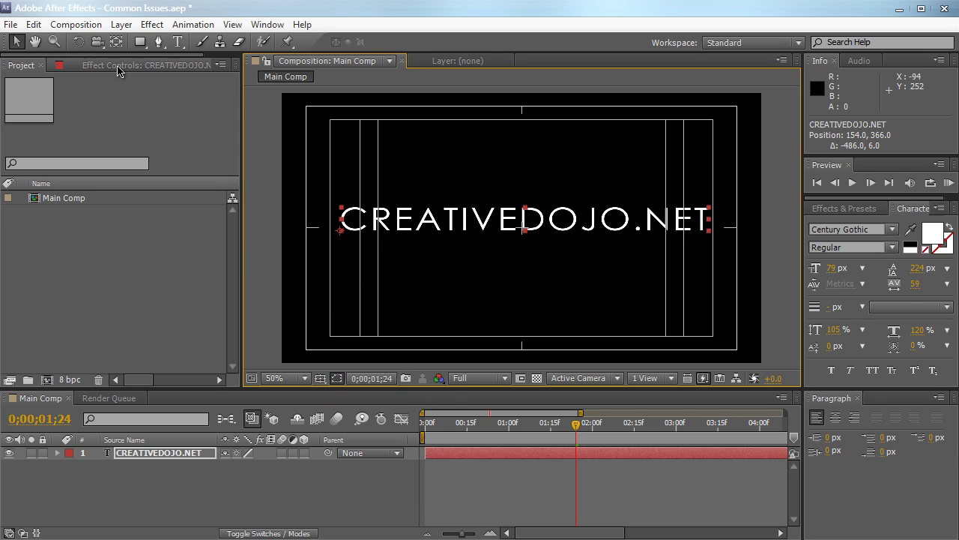
{"action": "left_click", "coordinate": [116, 41]}
{"action": "left_click_drag", "start_coordinate": [341, 227], "coordinate": [527, 265]}
{"action": "key", "text": "v"}
{"action": "left_click", "coordinate": [520, 268]}
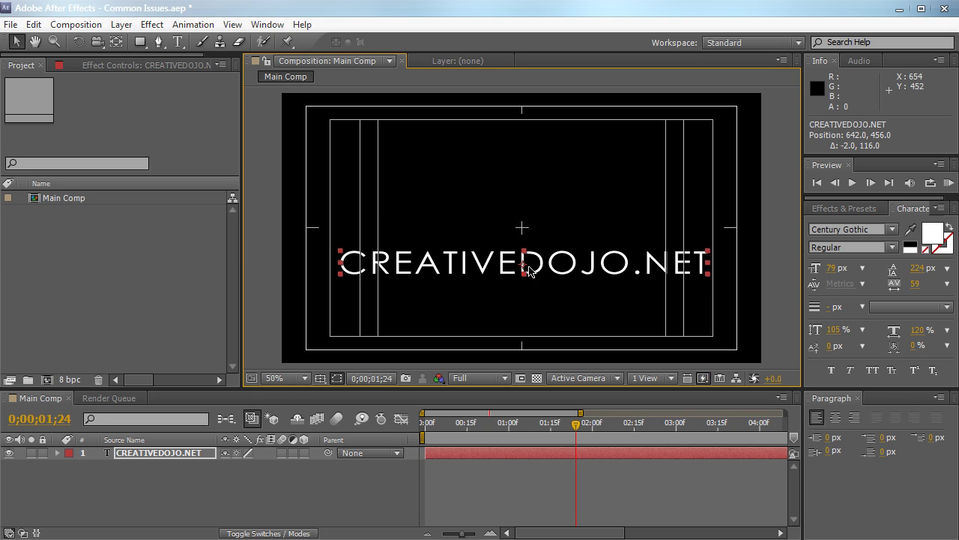
Enlarge the text to 111 px, reposition it to 496, 456, and hide the safe guides.
{"action": "left_click_drag", "start_coordinate": [831, 268], "coordinate": [847, 272]}
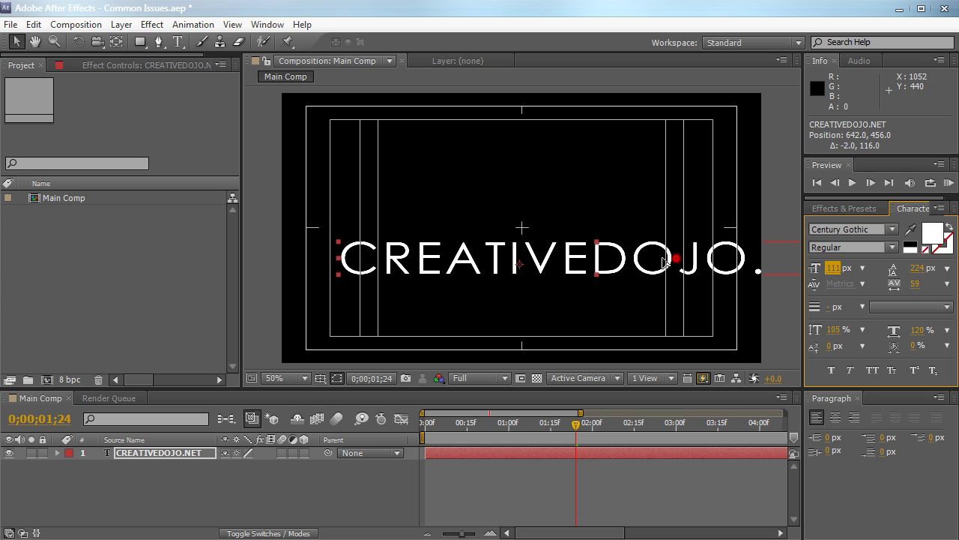
{"action": "left_click_drag", "start_coordinate": [732, 266], "coordinate": [622, 266]}
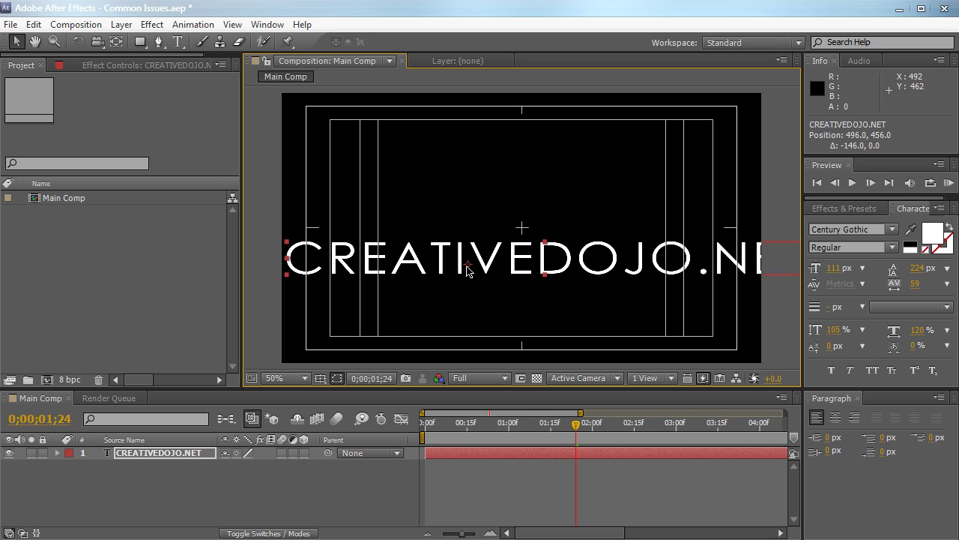
{"action": "left_click", "coordinate": [319, 377]}
{"action": "left_click", "coordinate": [319, 401]}
{"action": "left_click", "coordinate": [247, 472]}
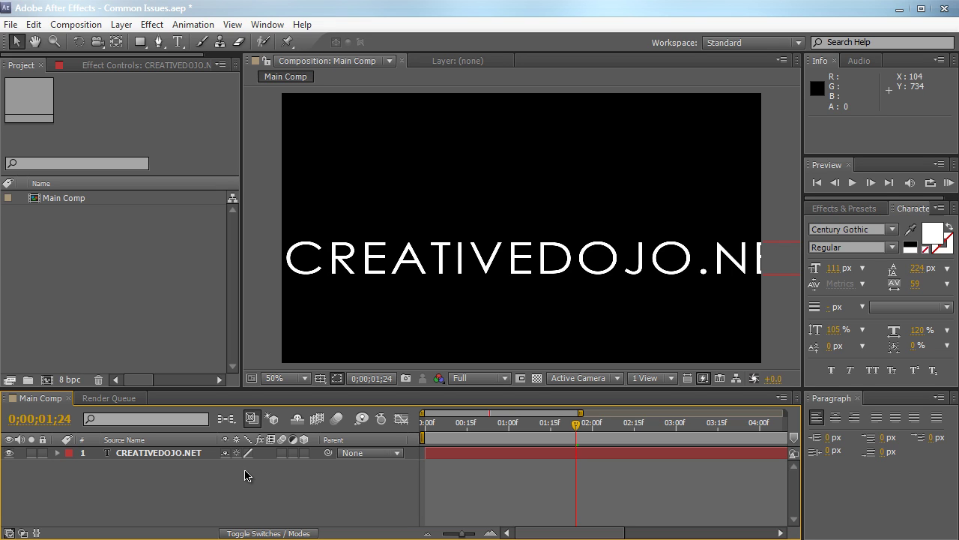
Delete the existing CREATIVEDOJO.NET text layer.
{"action": "left_click_drag", "start_coordinate": [216, 488], "coordinate": [134, 458]}
{"action": "key", "text": "Delete"}
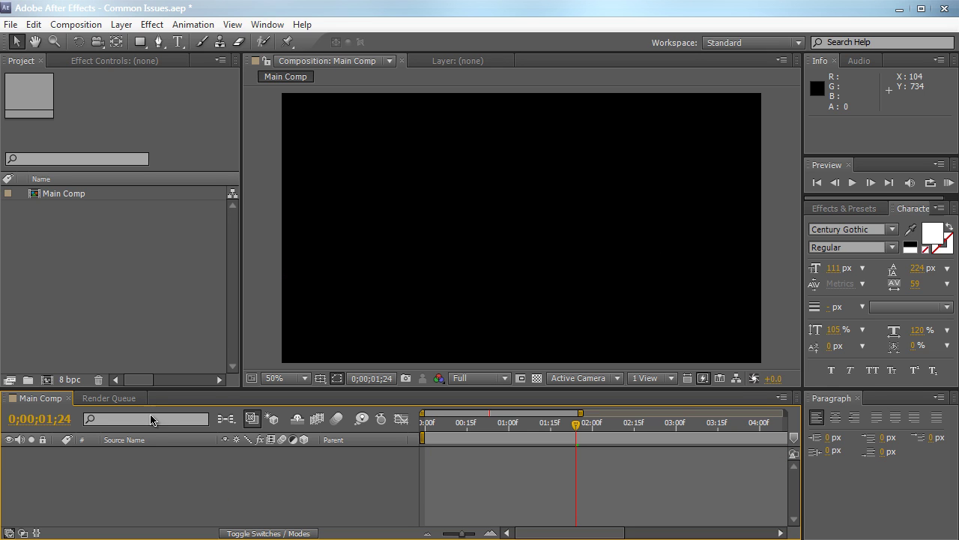
{"action": "left_click", "coordinate": [140, 479]}
Create a new text layer in Main Comp, type CREATIVE and select it all.
{"action": "left_click", "coordinate": [114, 25]}
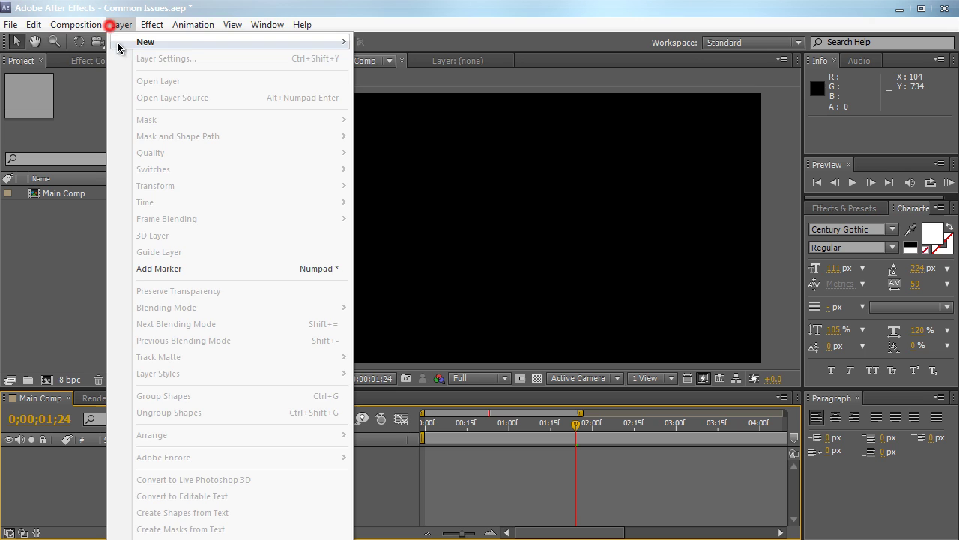
{"action": "mouse_move", "coordinate": [275, 38]}
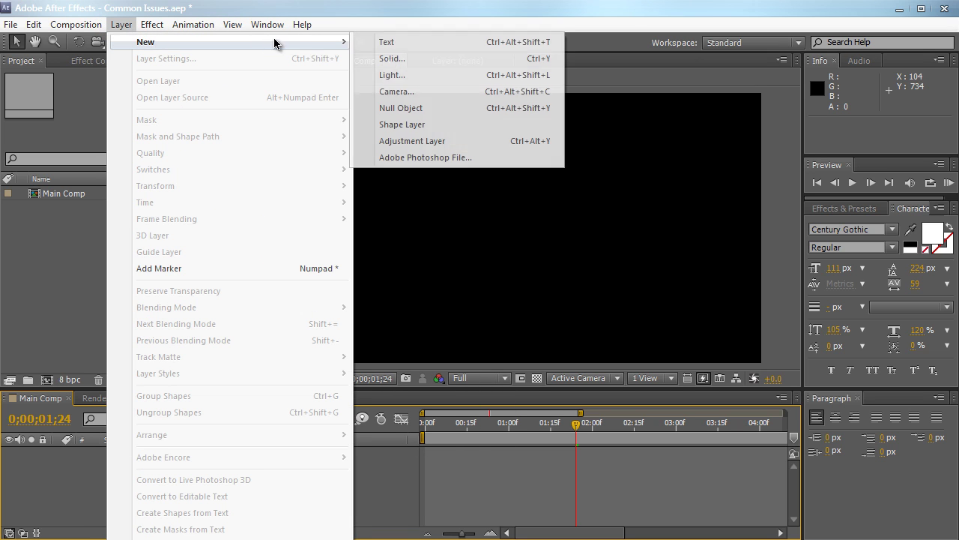
{"action": "left_click", "coordinate": [386, 40]}
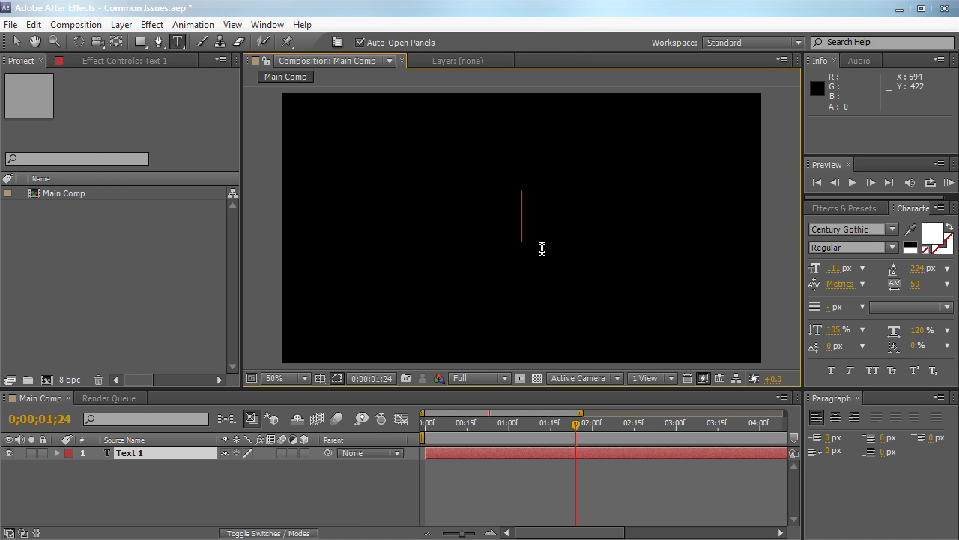
{"action": "type", "text": "CREATIVE"}
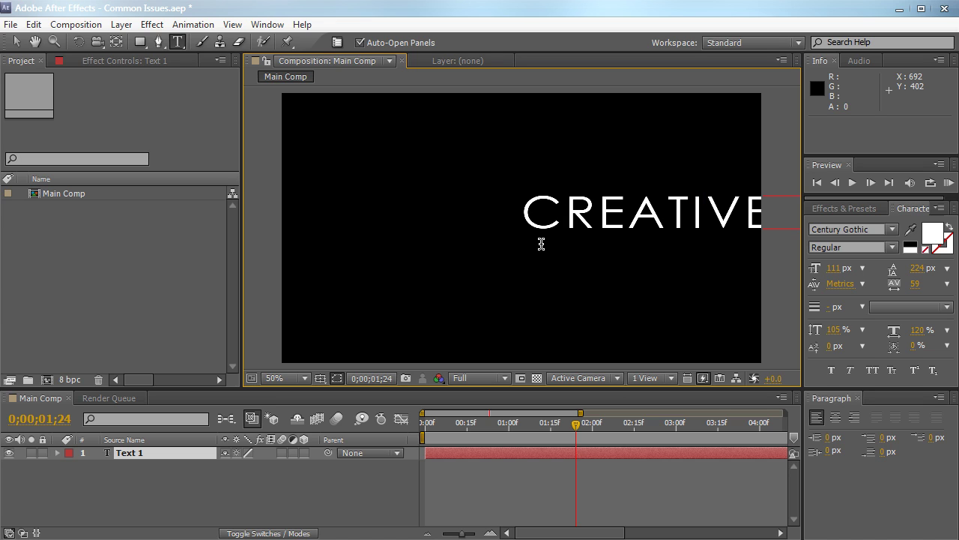
{"action": "key", "text": "ctrl+a"}
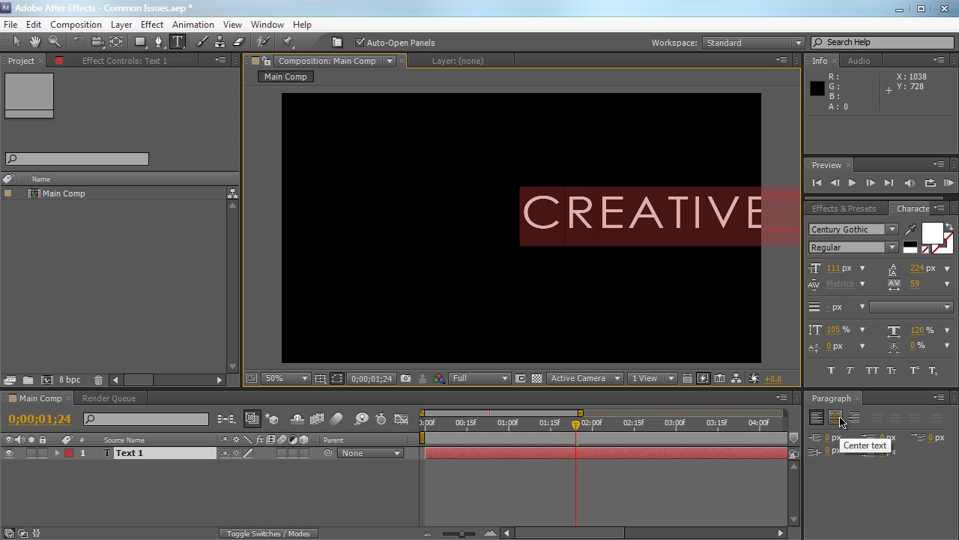
Centre-align the CREATIVEDOJO.NET text, shrink it to 73 px and move it to the frame centre.
{"action": "left_click", "coordinate": [841, 421]}
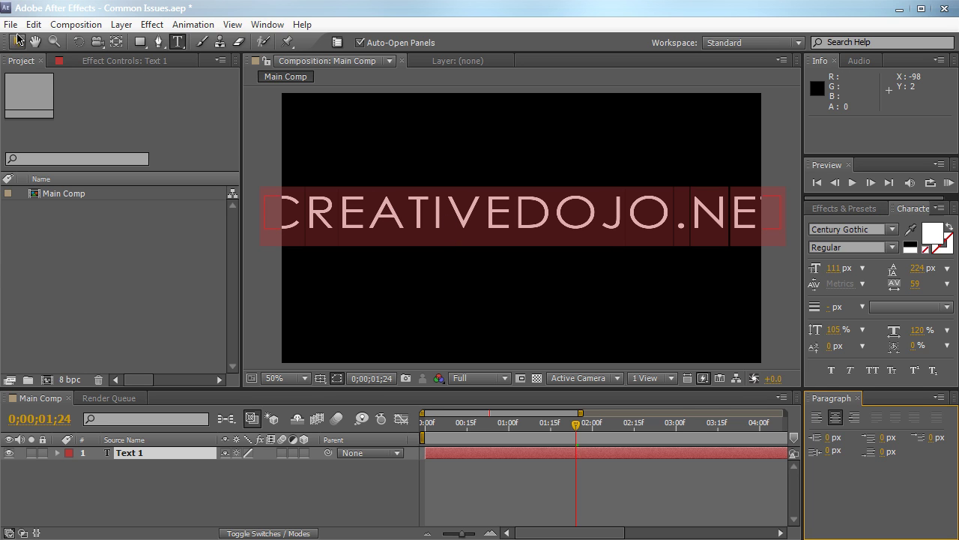
{"action": "left_click", "coordinate": [18, 39]}
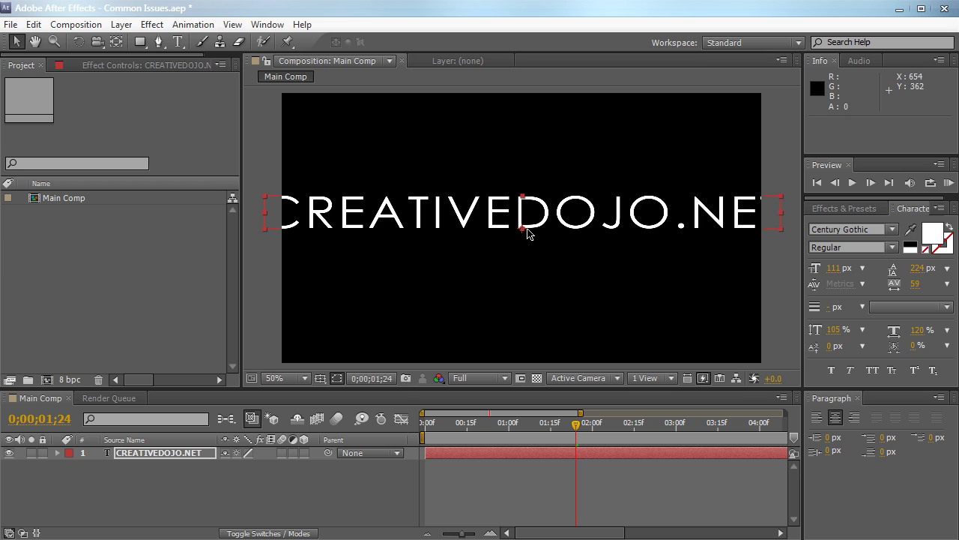
{"action": "left_click_drag", "start_coordinate": [558, 218], "coordinate": [603, 169]}
{"action": "left_click_drag", "start_coordinate": [829, 269], "coordinate": [812, 268]}
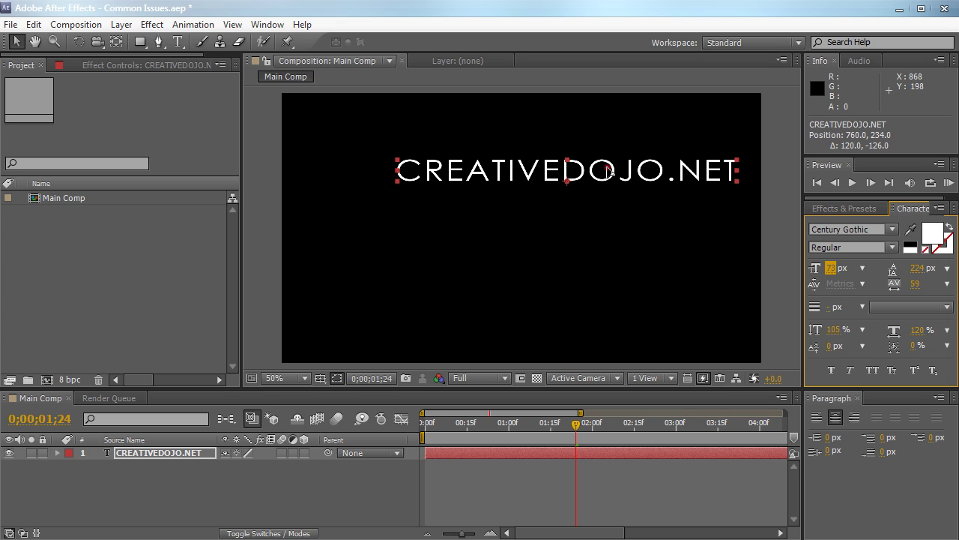
{"action": "left_click_drag", "start_coordinate": [609, 171], "coordinate": [567, 223]}
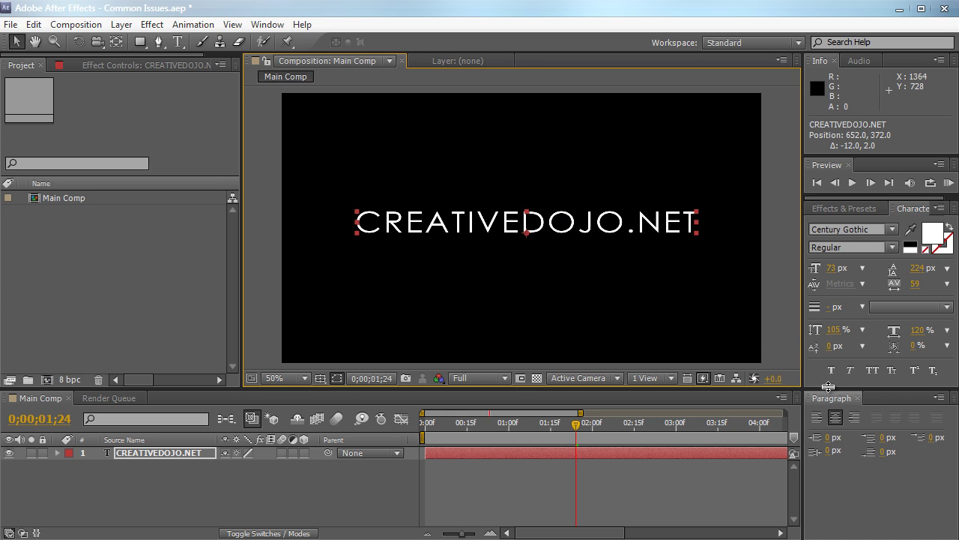
Reopen the Paragraph panel from the Window menu.
{"action": "left_click", "coordinate": [268, 25]}
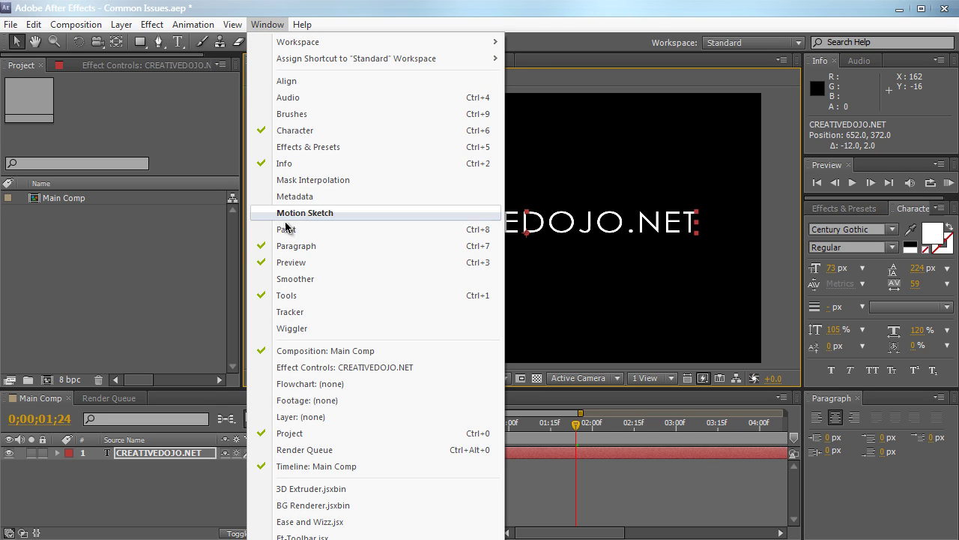
{"action": "left_click", "coordinate": [340, 250]}
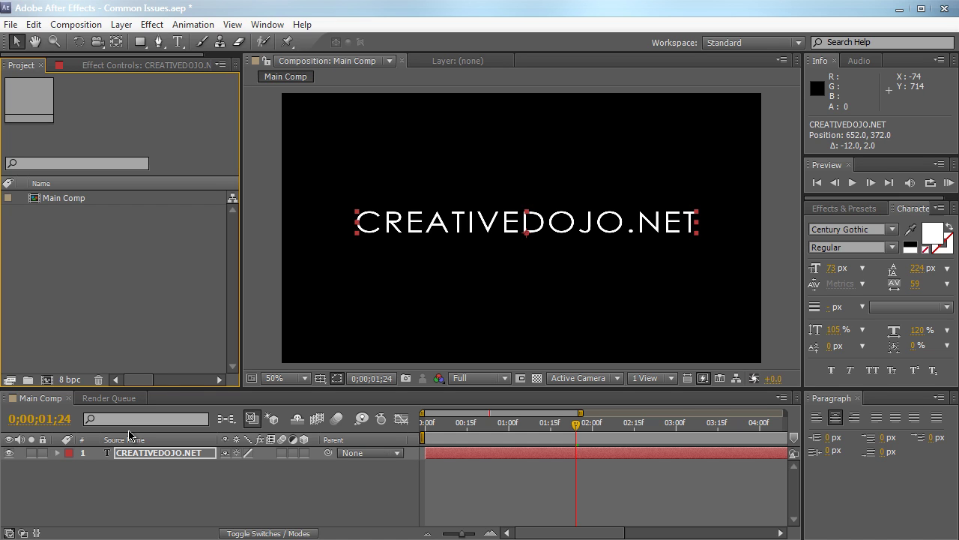
Show the time display in frames, zoom the timeline out and scrub to frame 138.
{"action": "left_click", "coordinate": [53, 424], "text": "ctrl"}
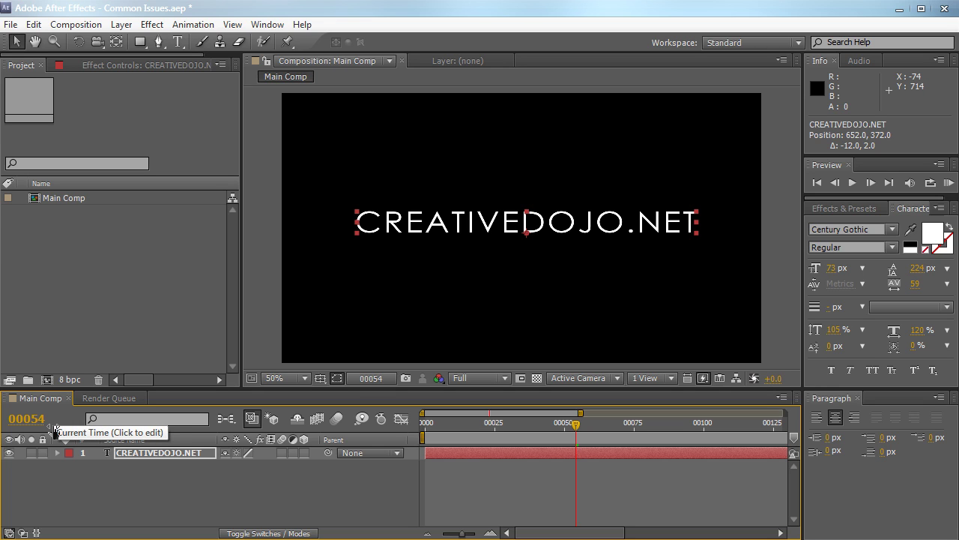
{"action": "left_click_drag", "start_coordinate": [576, 425], "coordinate": [680, 424]}
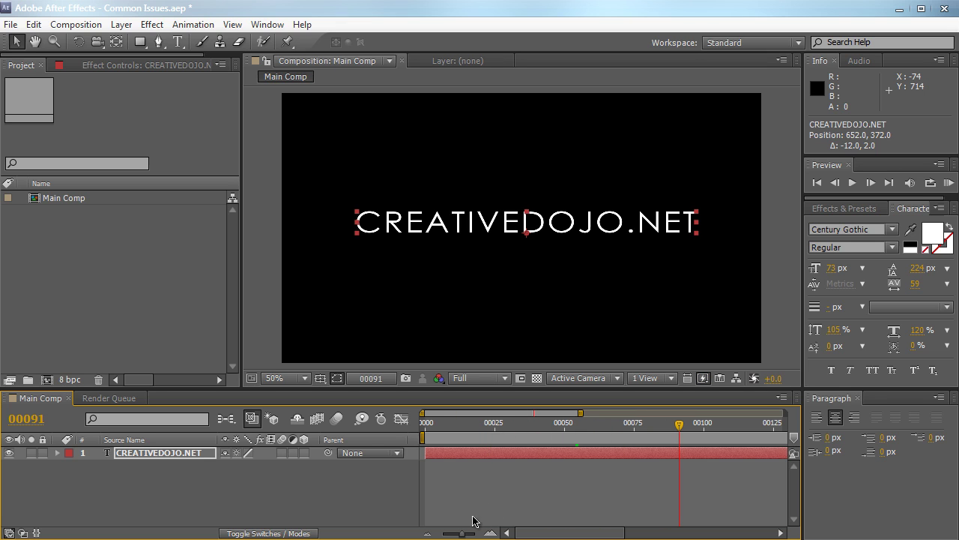
{"action": "left_click_drag", "start_coordinate": [461, 533], "coordinate": [448, 533]}
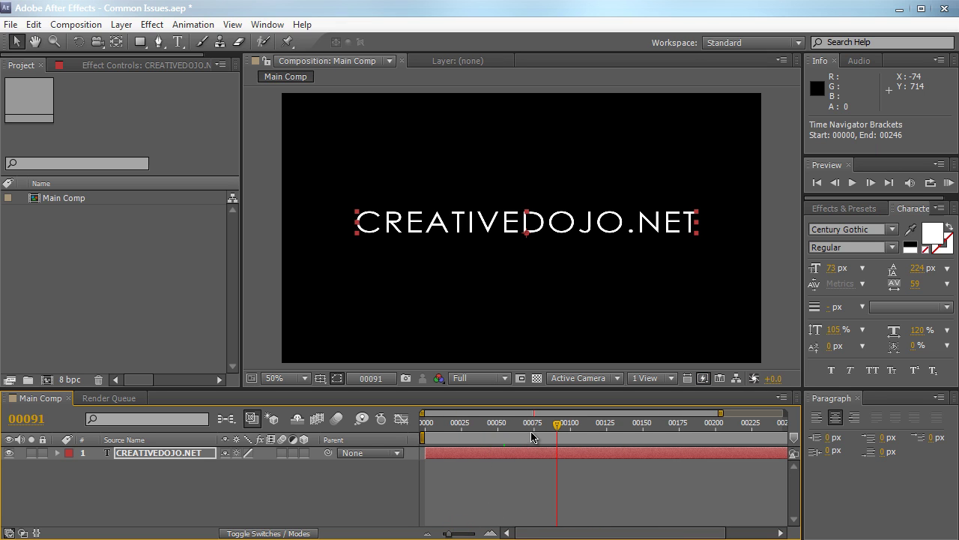
{"action": "left_click_drag", "start_coordinate": [532, 436], "coordinate": [626, 433]}
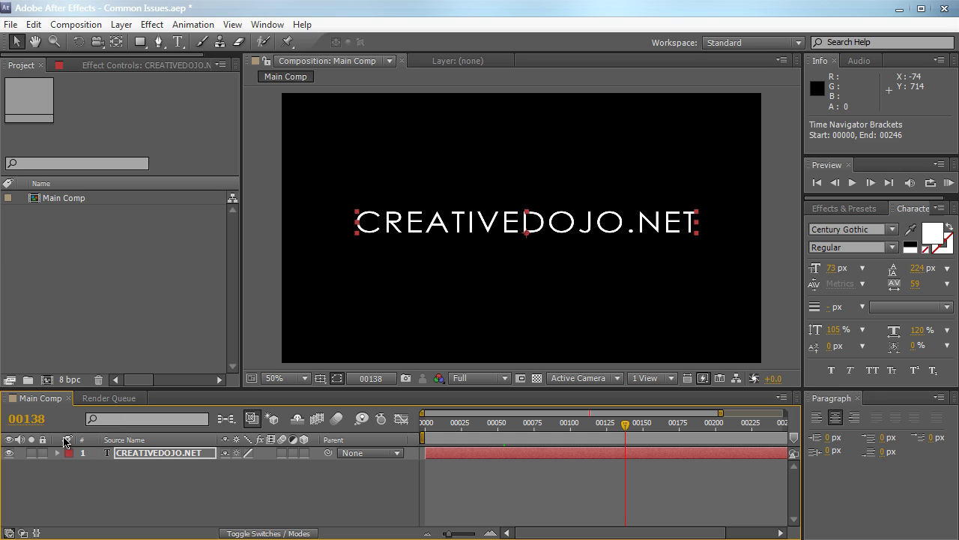
Return the display to timecode, zoom into the first three seconds and set current time to 0;00;01;02.
{"action": "left_click", "coordinate": [34, 420], "text": "ctrl"}
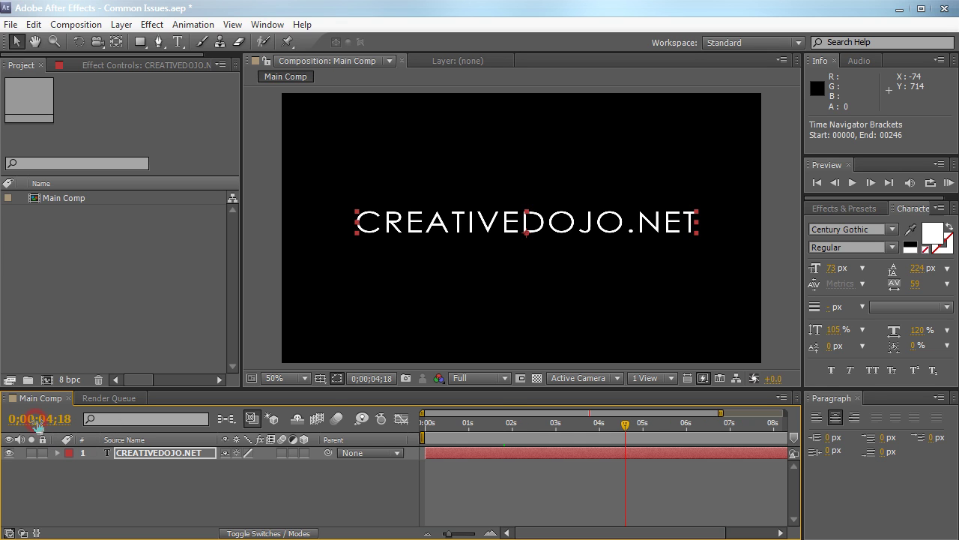
{"action": "left_click_drag", "start_coordinate": [501, 422], "coordinate": [614, 424]}
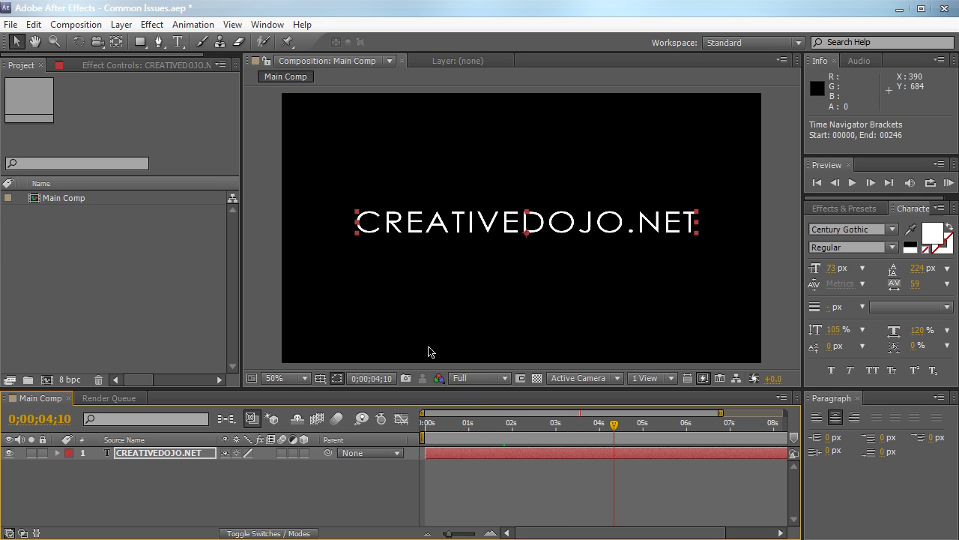
{"action": "left_click_drag", "start_coordinate": [448, 534], "coordinate": [465, 534]}
{"action": "left_click_drag", "start_coordinate": [592, 535], "coordinate": [512, 535]}
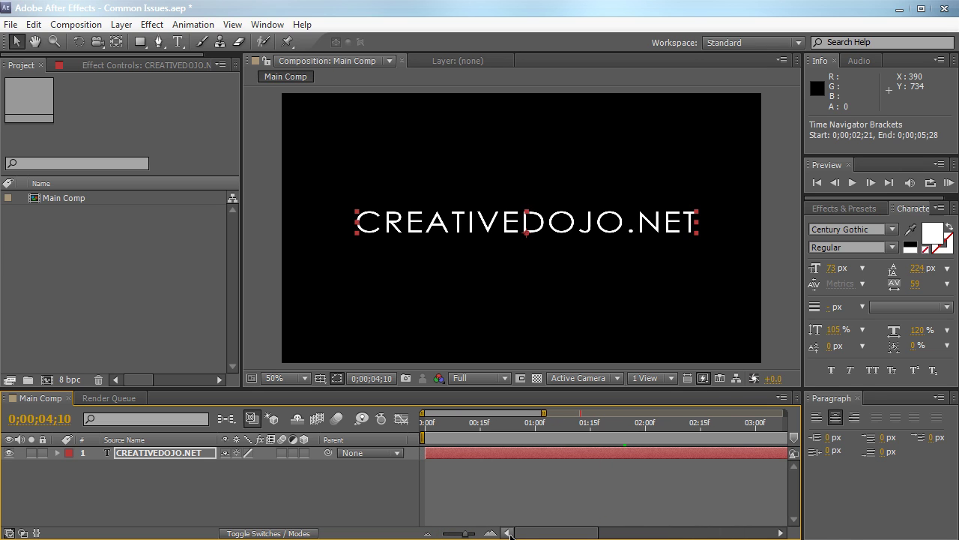
{"action": "left_click", "coordinate": [480, 425]}
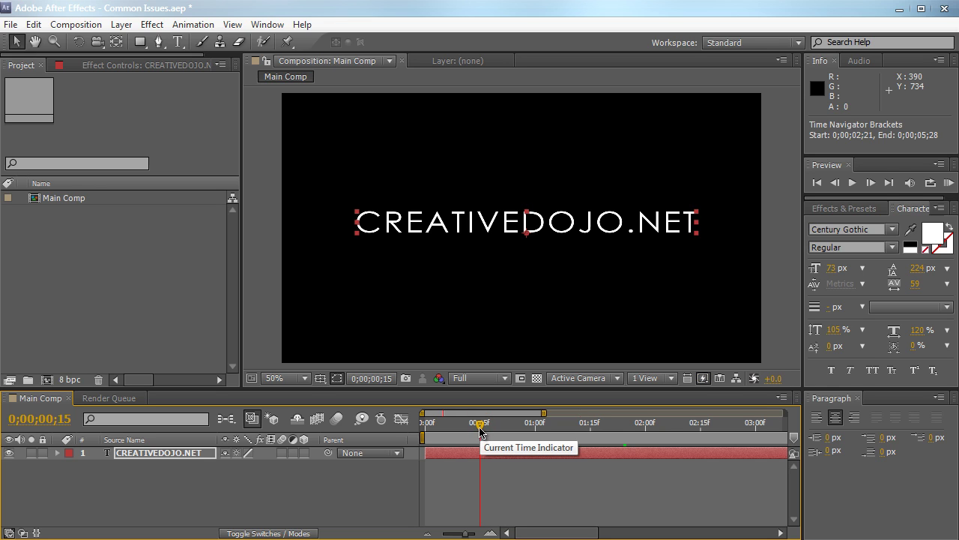
{"action": "left_click_drag", "start_coordinate": [479, 430], "coordinate": [545, 433]}
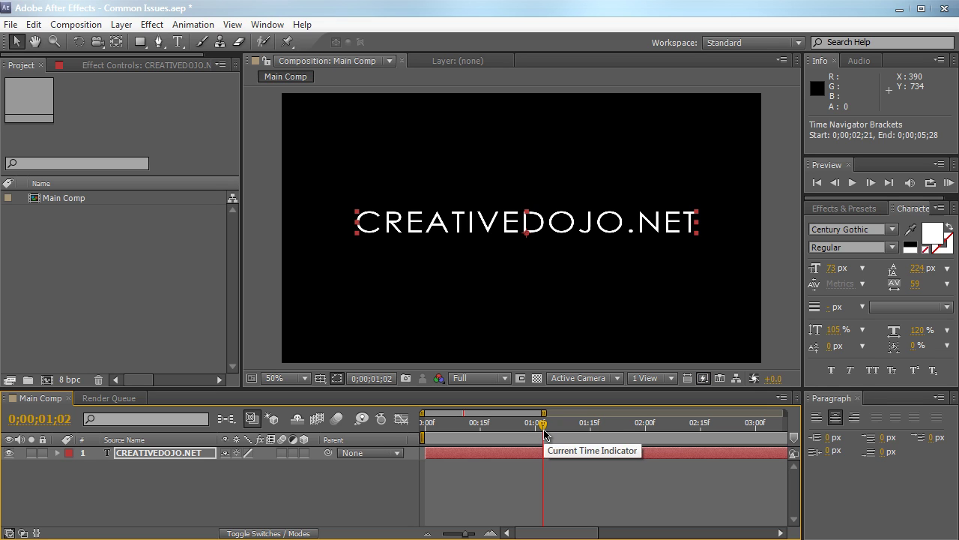
{"action": "left_click", "coordinate": [536, 491]}
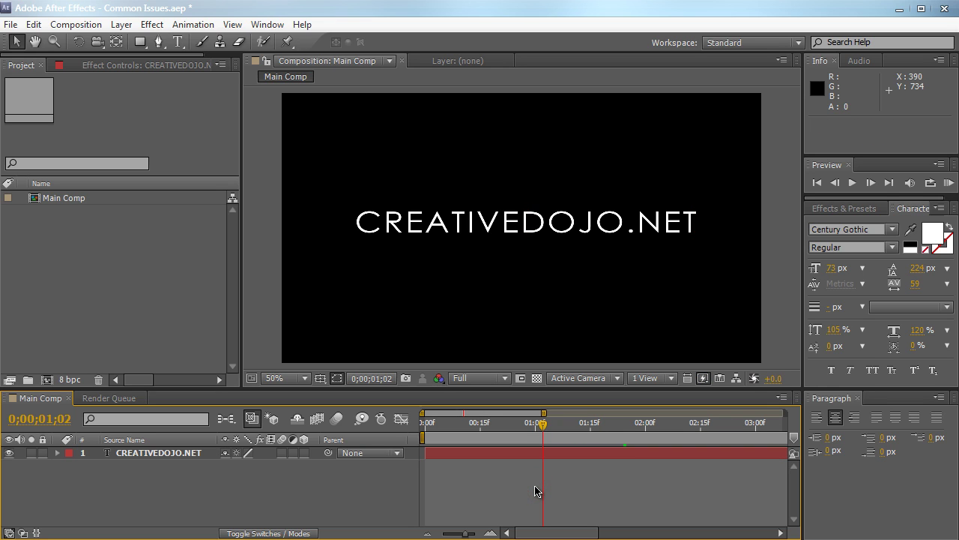